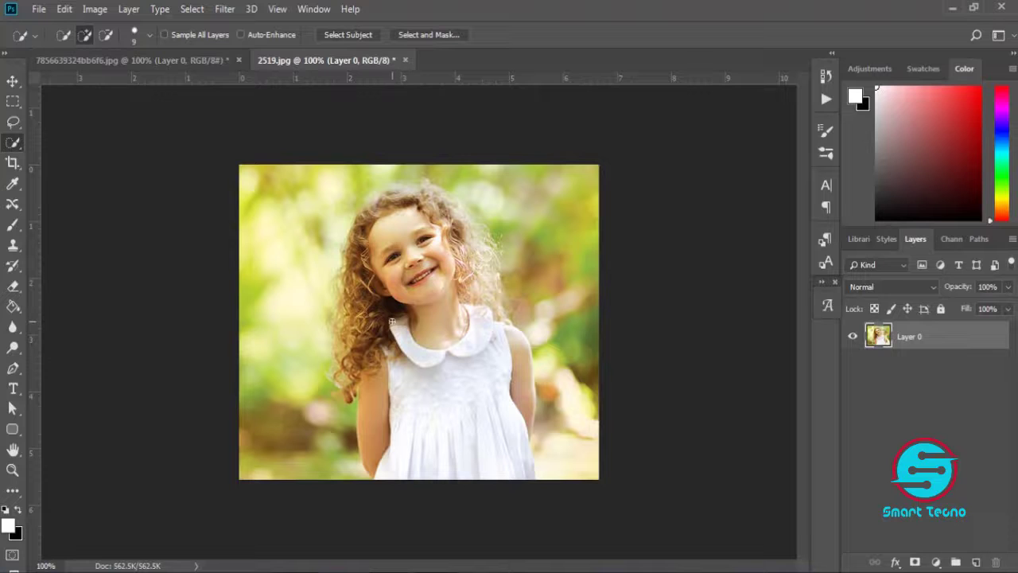
Step: Quick-select the girl's long curls beside the cheek, from the lowest curl up to the temple
click(12, 470)
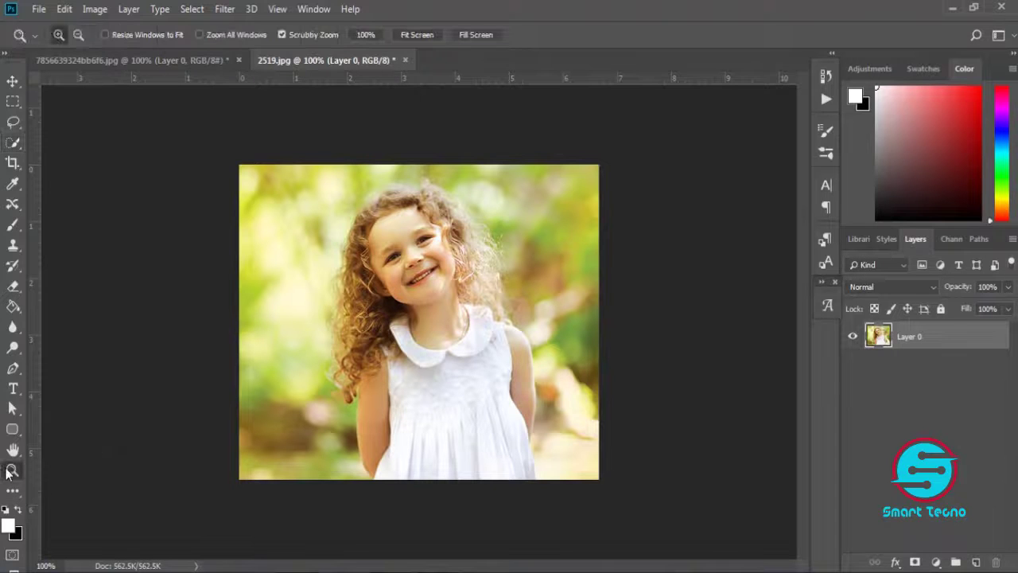
click(107, 414)
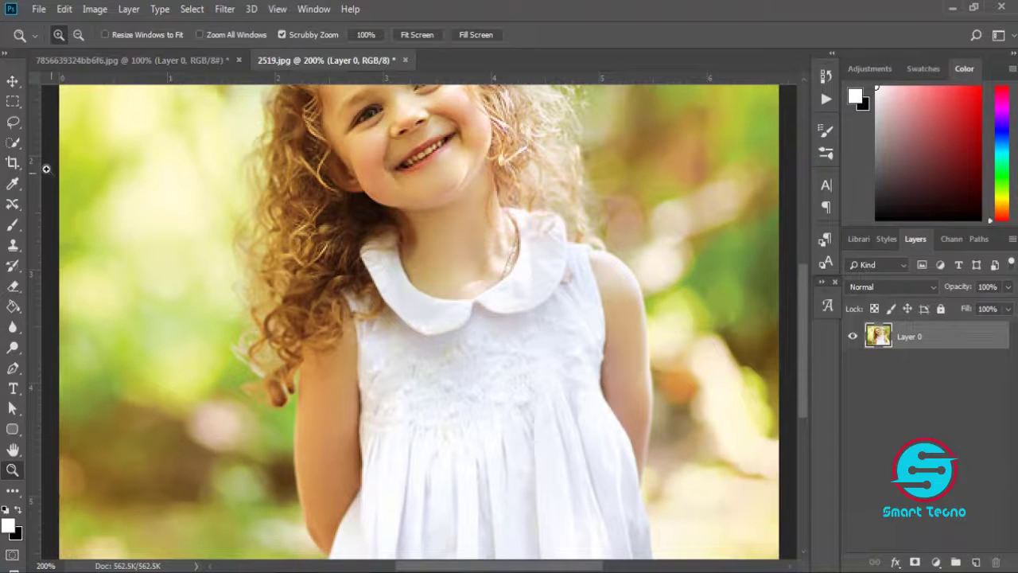
click(12, 449)
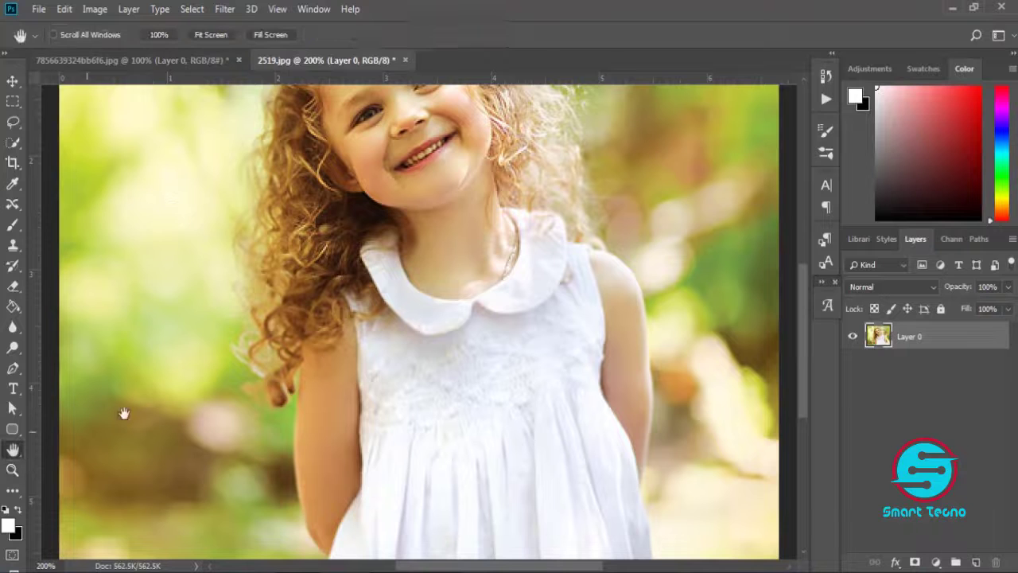
drag(191, 374, 183, 522)
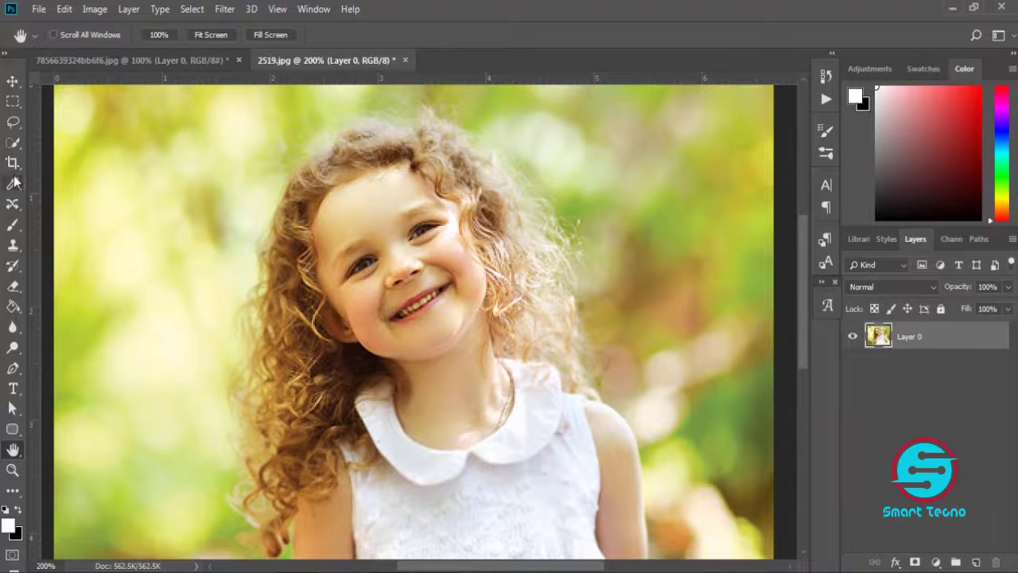
click(13, 142)
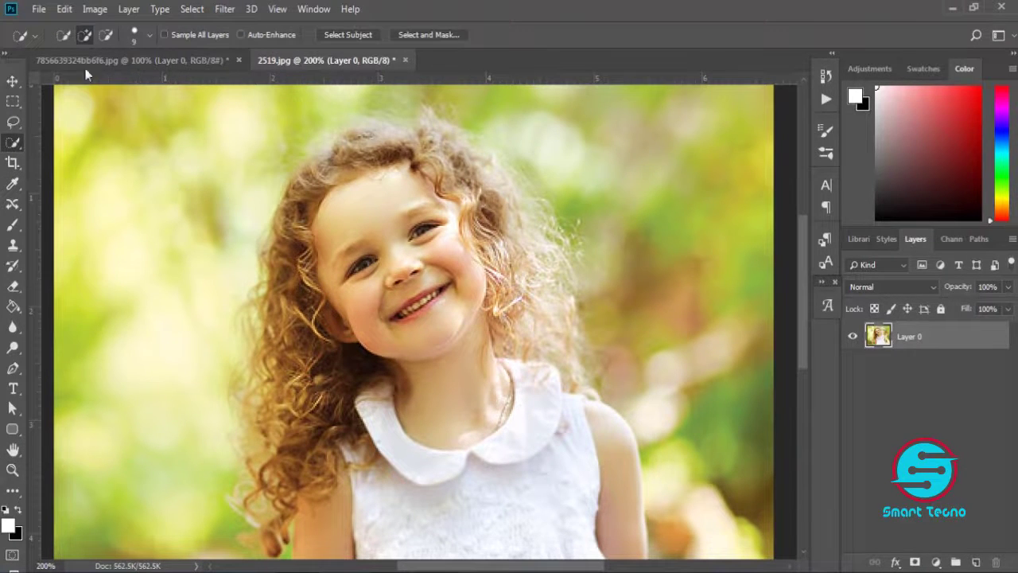
mouse_move(302, 277)
mouse_down()
mouse_move(306, 403)
mouse_move(303, 443)
mouse_move(288, 463)
mouse_up()
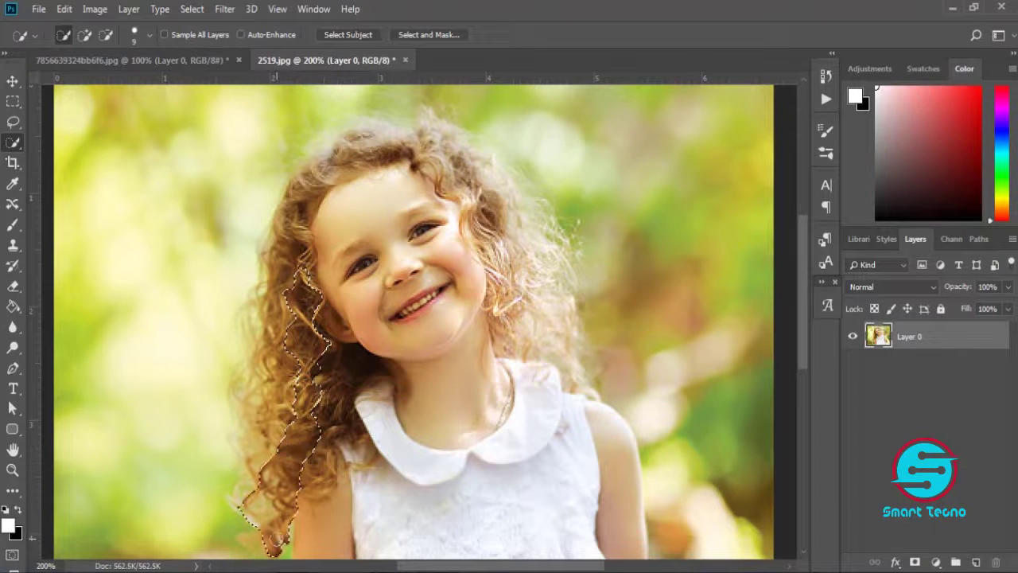
mouse_move(277, 539)
mouse_down()
mouse_move(298, 476)
mouse_move(347, 411)
mouse_move(285, 373)
mouse_up()
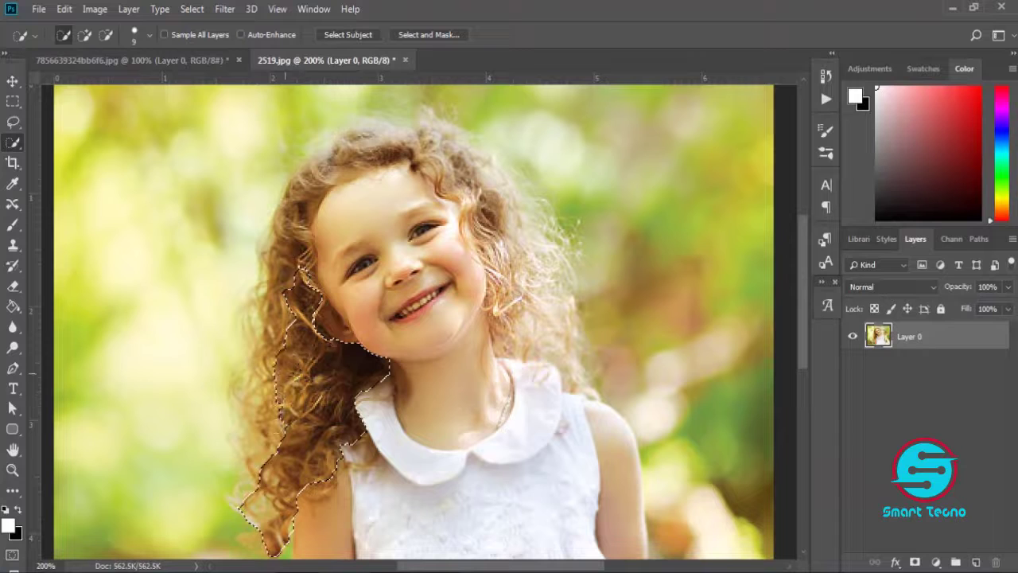
drag(264, 434, 295, 274)
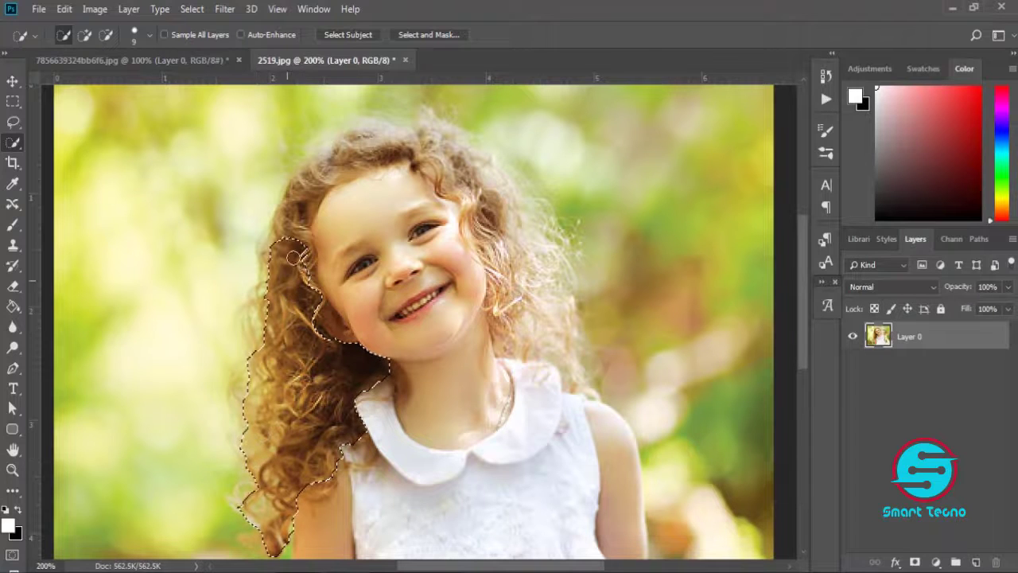
Step: Extend the quick selection over the face, the crown, the remaining hair, both arms and the dress
mouse_move(309, 196)
mouse_down()
mouse_move(357, 134)
mouse_move(425, 126)
mouse_move(468, 170)
mouse_move(493, 223)
mouse_move(499, 254)
mouse_move(484, 274)
mouse_move(511, 282)
mouse_move(522, 330)
mouse_move(549, 367)
mouse_up()
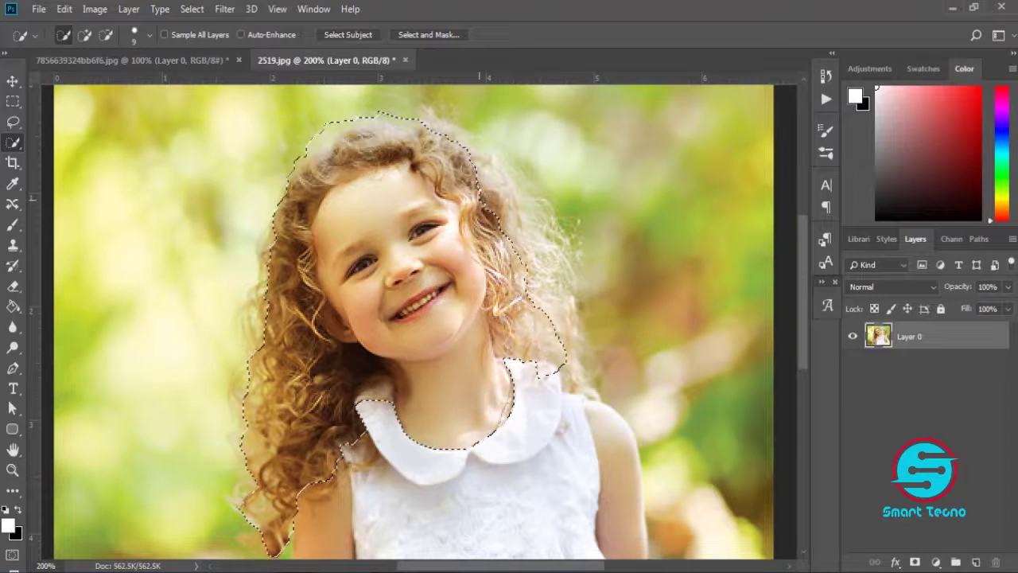
drag(465, 155, 526, 256)
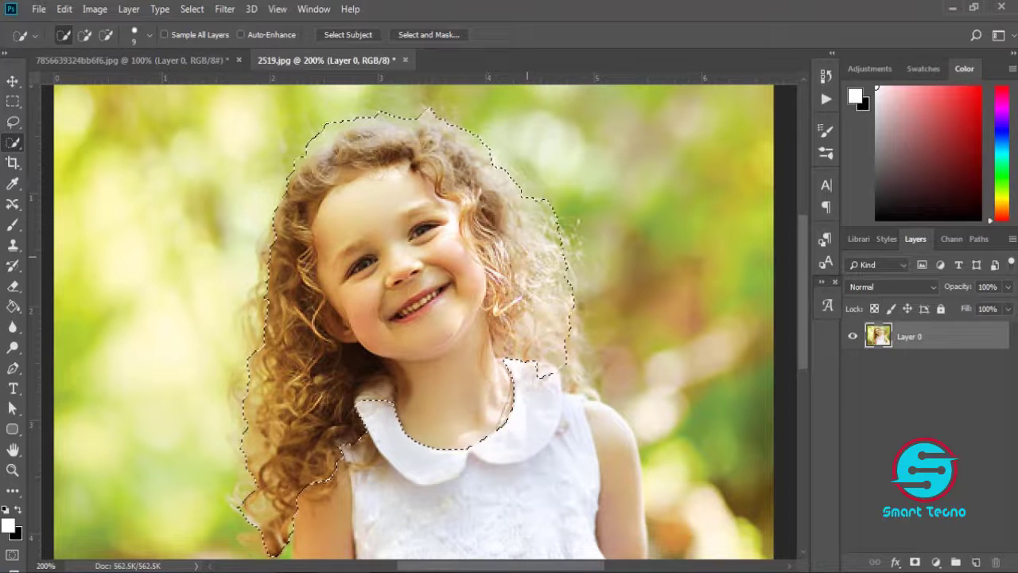
mouse_move(541, 377)
mouse_down()
mouse_move(539, 413)
mouse_move(512, 445)
mouse_move(412, 446)
mouse_move(422, 495)
mouse_move(405, 507)
mouse_move(374, 497)
mouse_move(338, 525)
mouse_move(445, 553)
mouse_move(518, 410)
mouse_move(611, 425)
mouse_move(612, 438)
mouse_up()
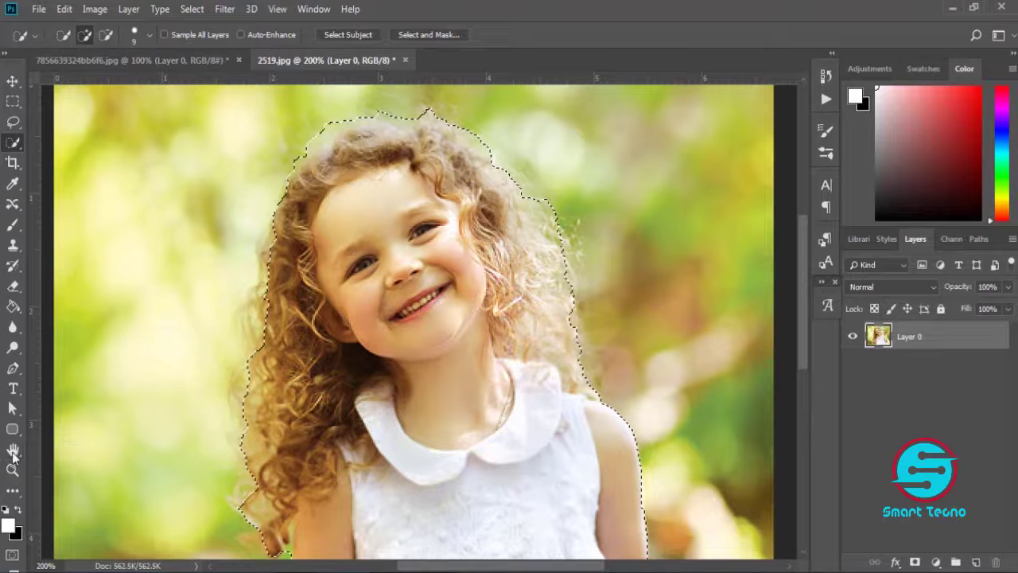
click(12, 452)
drag(100, 477, 65, 272)
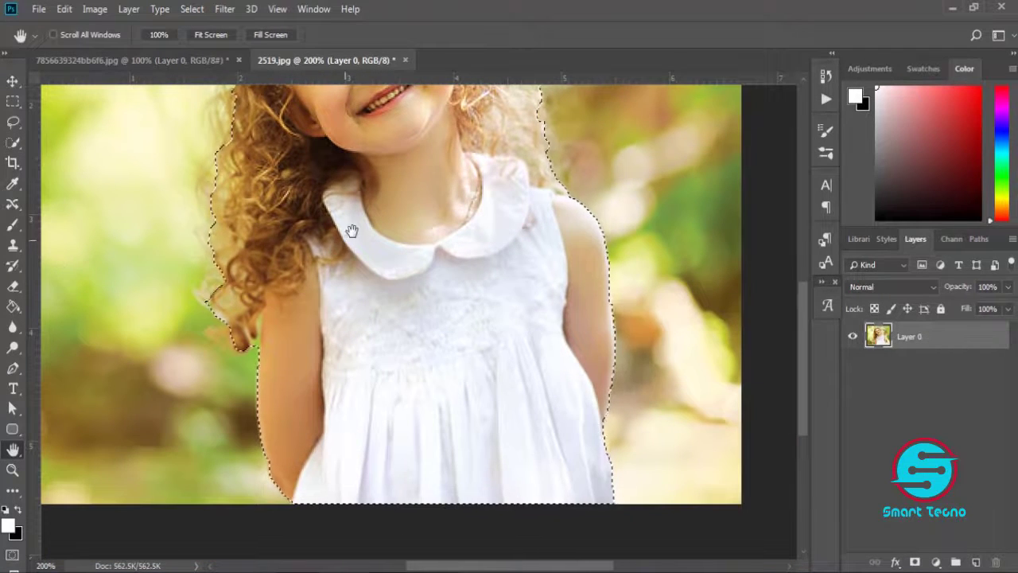
drag(352, 228, 347, 390)
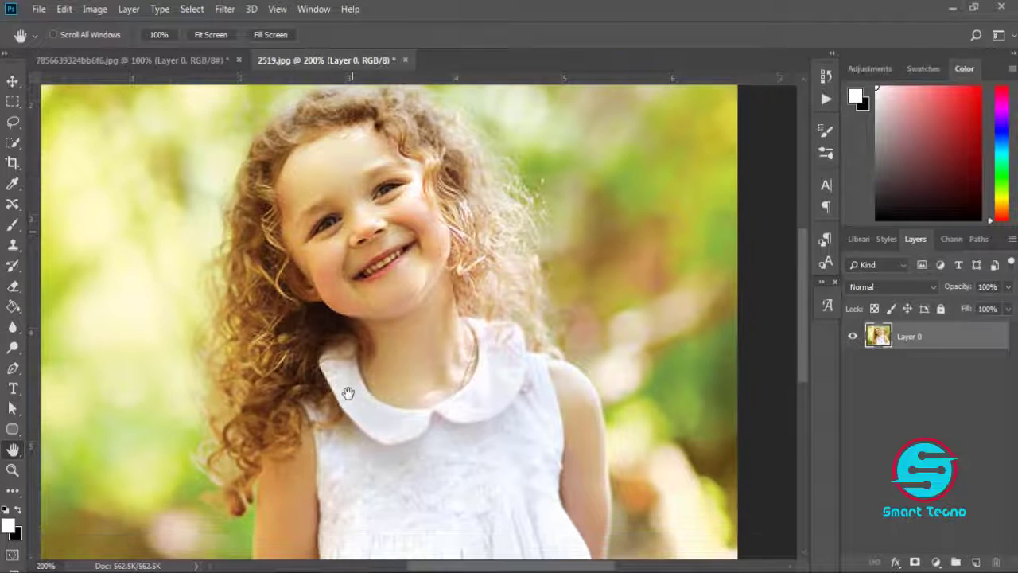
Step: Mask Layer 0 with the selection, then open the layer image in Select and Mask
click(914, 562)
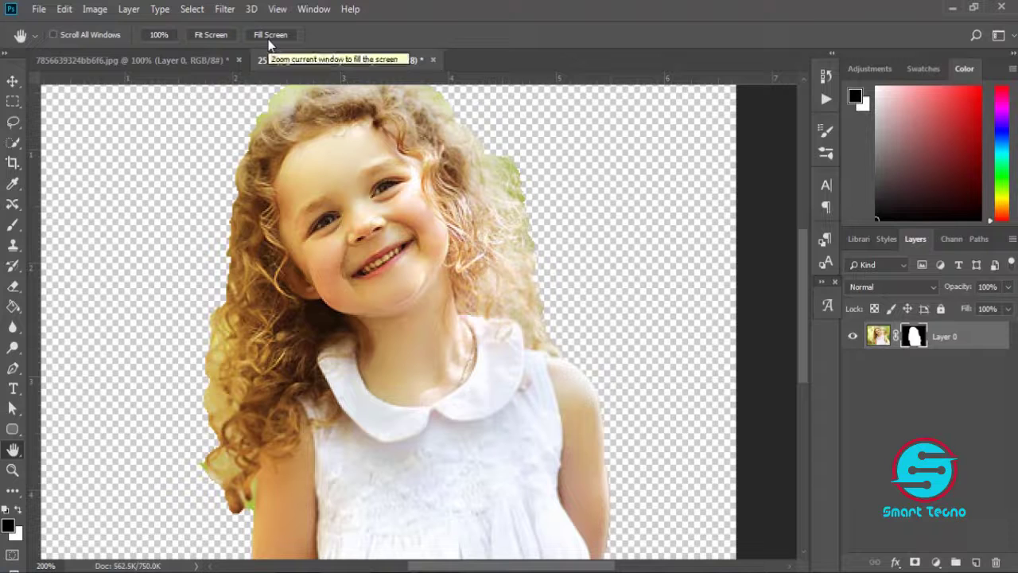
click(877, 336)
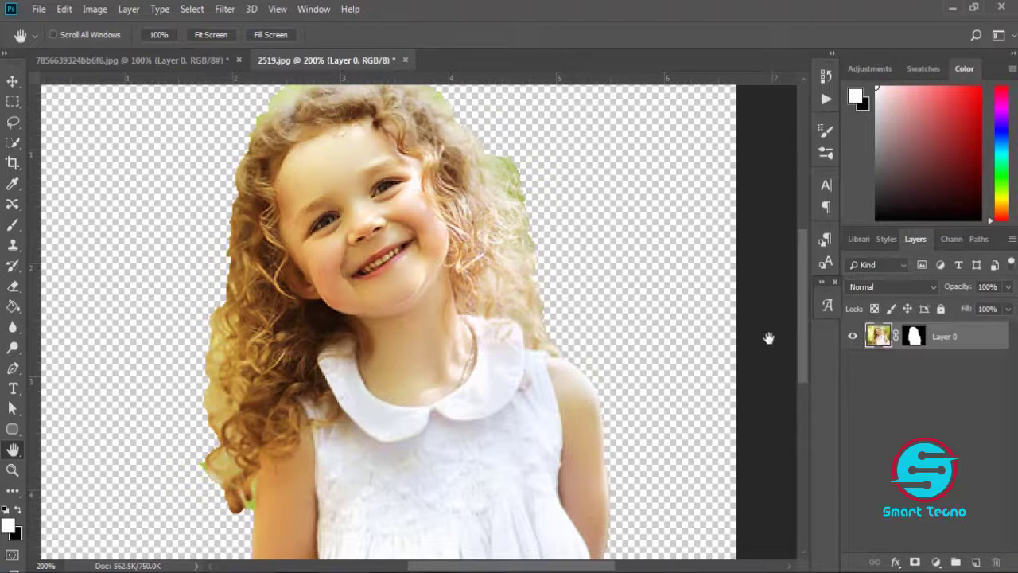
click(13, 144)
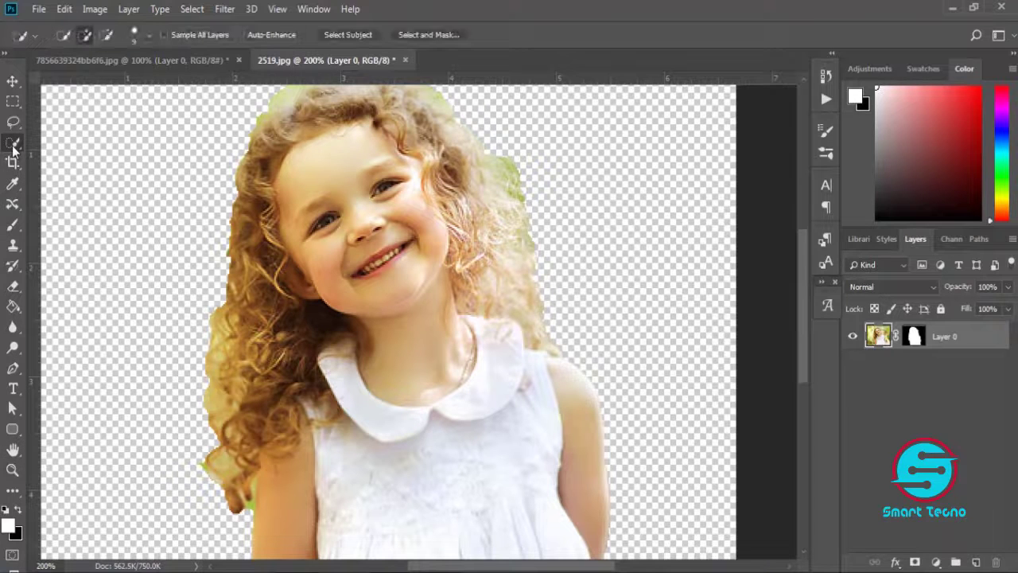
click(437, 34)
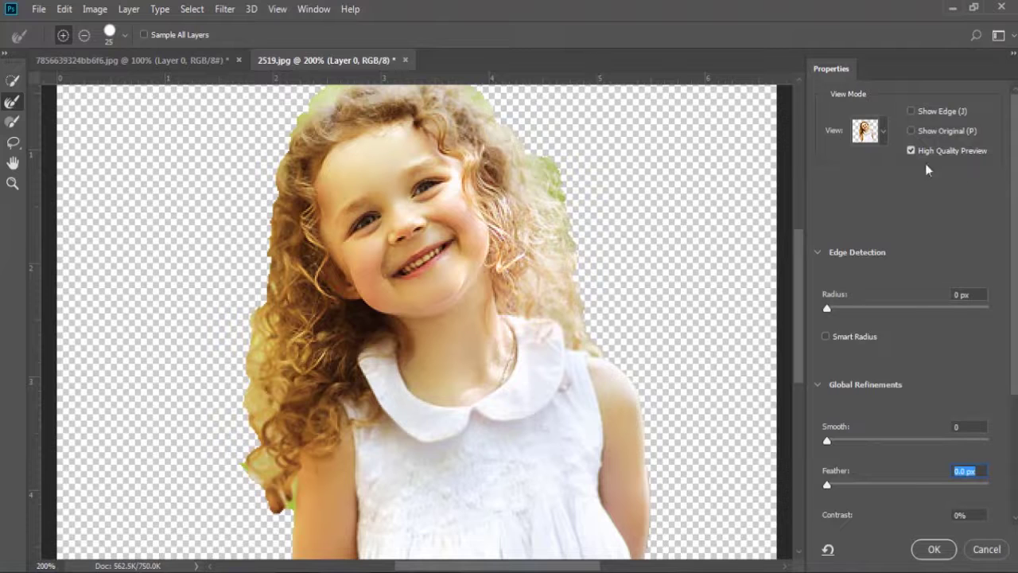
Step: Turn on Smart Radius and set the edge detection radius to 3 px
click(884, 135)
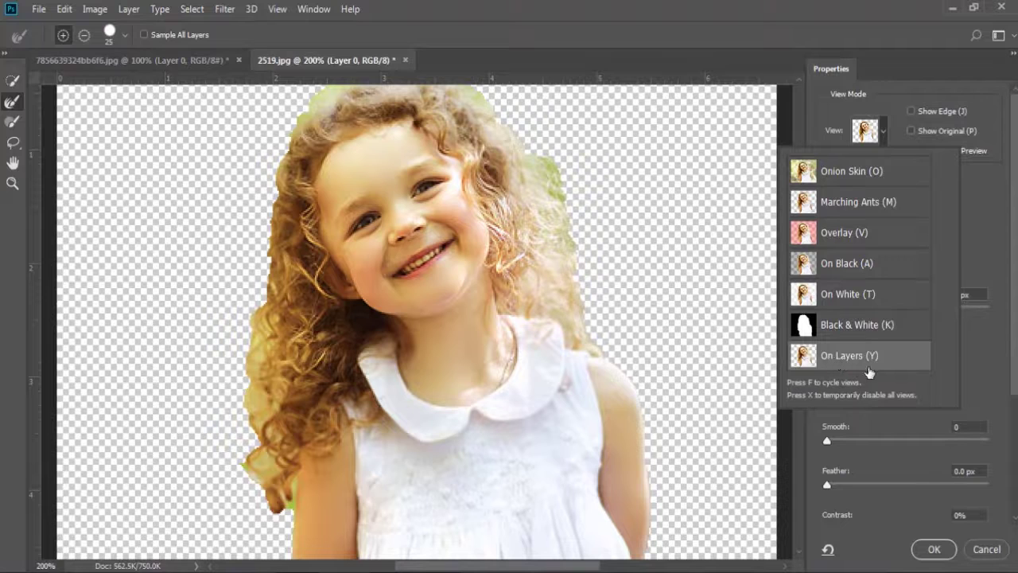
click(883, 140)
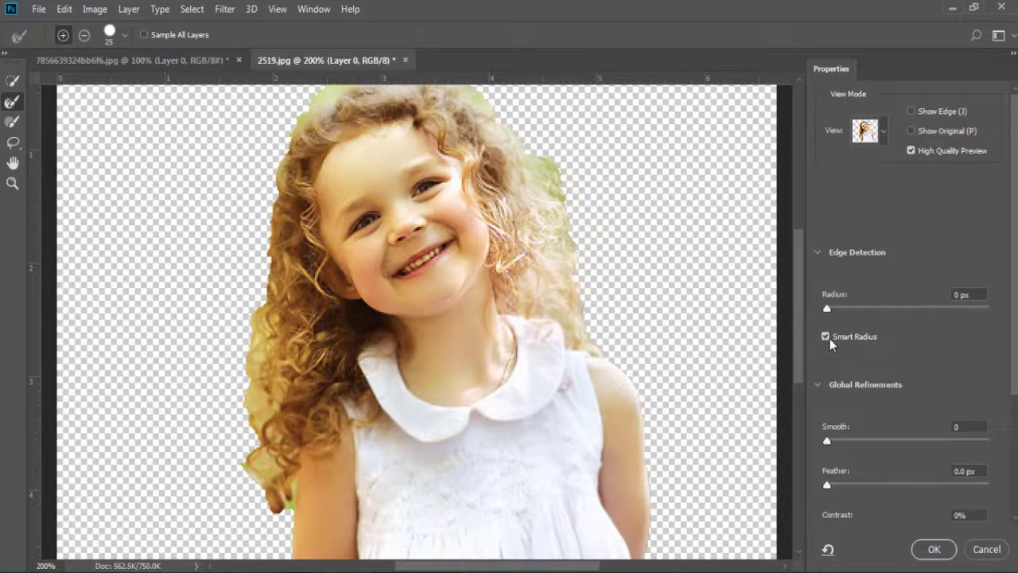
drag(828, 308, 855, 311)
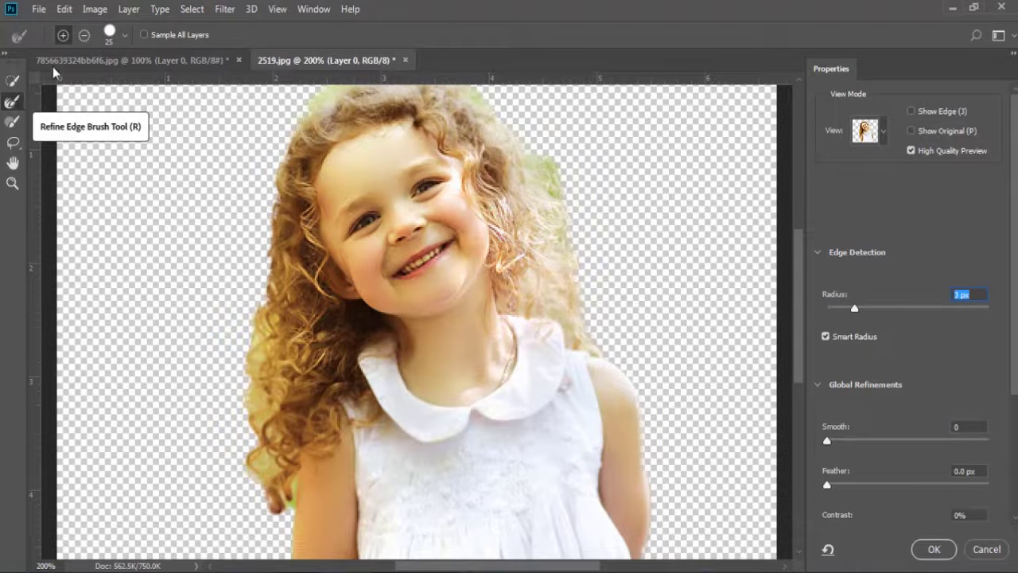
Step: Set the Refine Edge Brush size to 16 px and brush away the green fringe along the long curls beside the cheek
click(124, 37)
drag(55, 81, 55, 83)
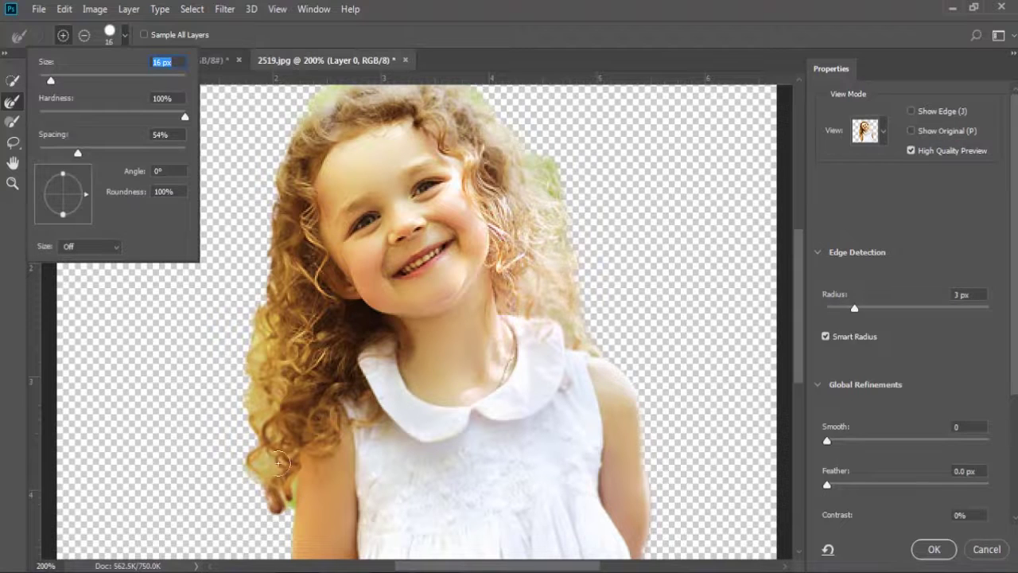
click(277, 463)
drag(266, 411, 260, 322)
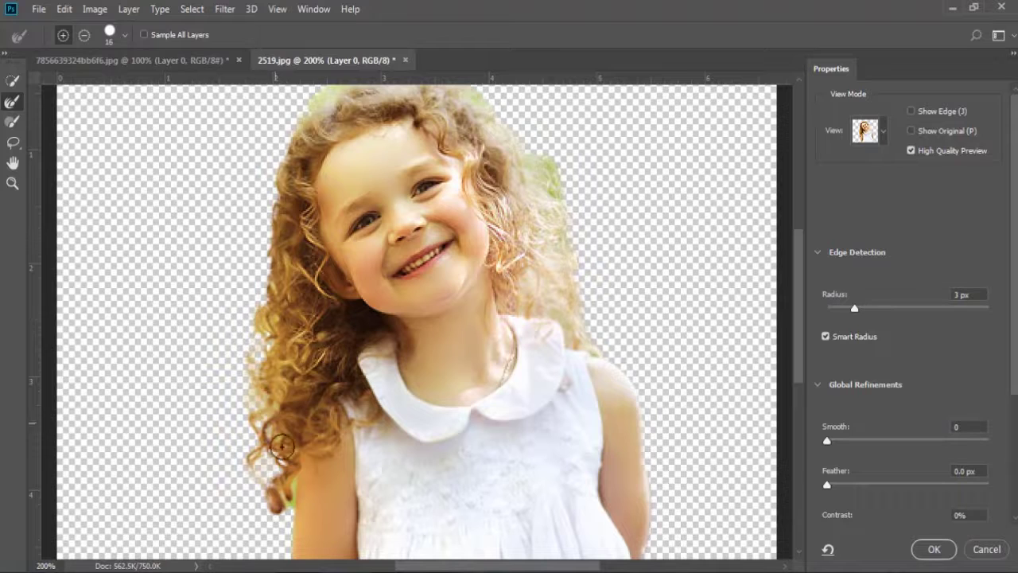
click(287, 488)
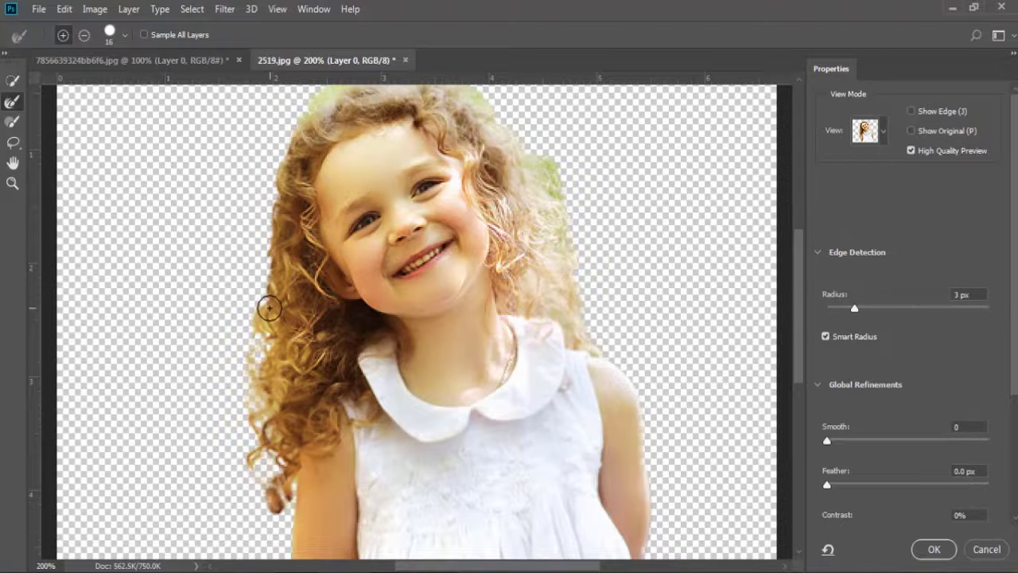
Step: Refine the hair edge over the crown and down the wispy curls on the opposite side of the face
mouse_move(324, 97)
mouse_down()
mouse_move(363, 98)
mouse_move(547, 153)
mouse_move(543, 167)
mouse_move(560, 187)
mouse_move(456, 82)
mouse_move(528, 140)
mouse_move(560, 199)
mouse_move(567, 267)
mouse_move(539, 267)
mouse_move(555, 276)
mouse_move(553, 222)
mouse_move(521, 164)
mouse_move(555, 171)
mouse_move(578, 222)
mouse_move(534, 162)
mouse_move(287, 106)
mouse_move(350, 89)
mouse_move(303, 114)
mouse_move(318, 105)
mouse_move(292, 135)
mouse_move(363, 87)
mouse_up()
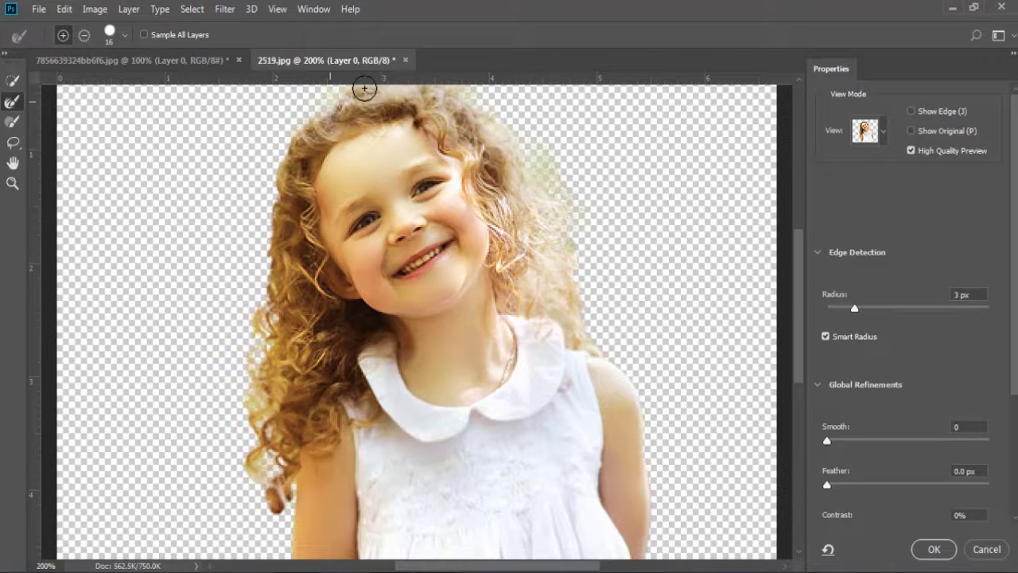
click(13, 162)
drag(134, 145, 114, 208)
click(13, 102)
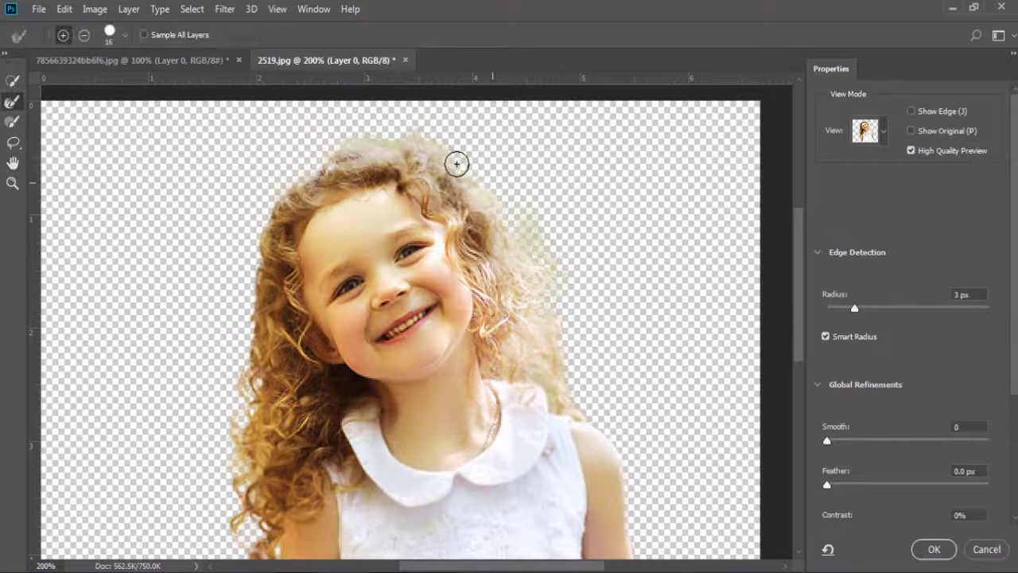
mouse_move(368, 137)
mouse_down()
mouse_move(439, 141)
mouse_move(446, 149)
mouse_move(424, 133)
mouse_move(513, 217)
mouse_move(492, 215)
mouse_move(549, 260)
mouse_move(555, 333)
mouse_up()
drag(523, 248, 525, 234)
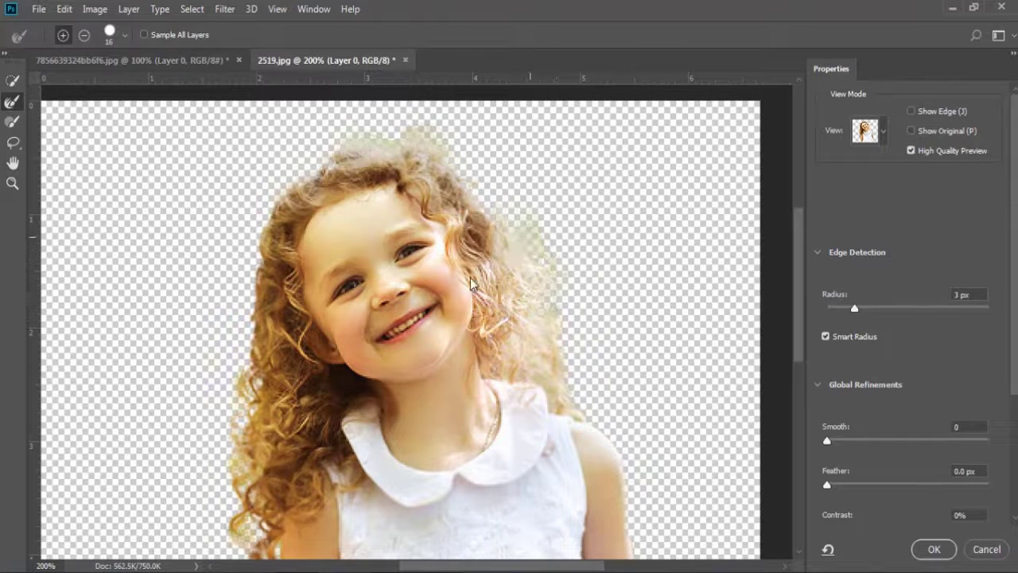
double_click(13, 162)
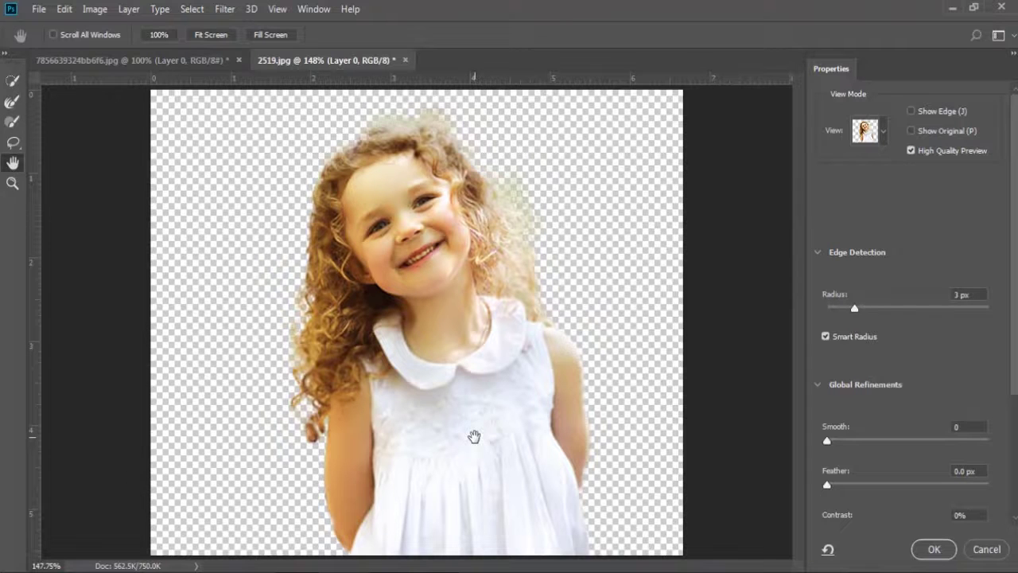
click(12, 183)
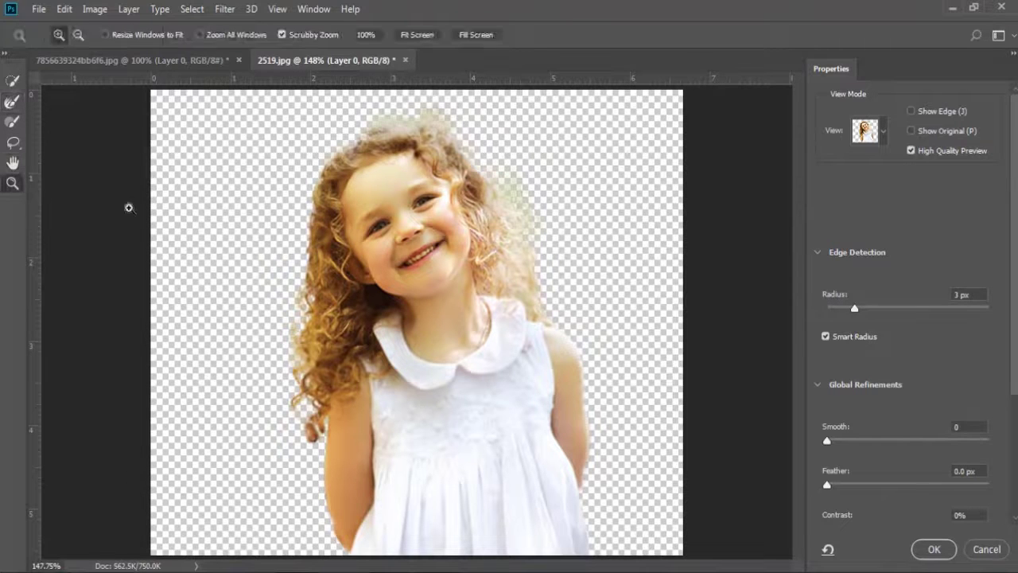
click(271, 244)
click(269, 244)
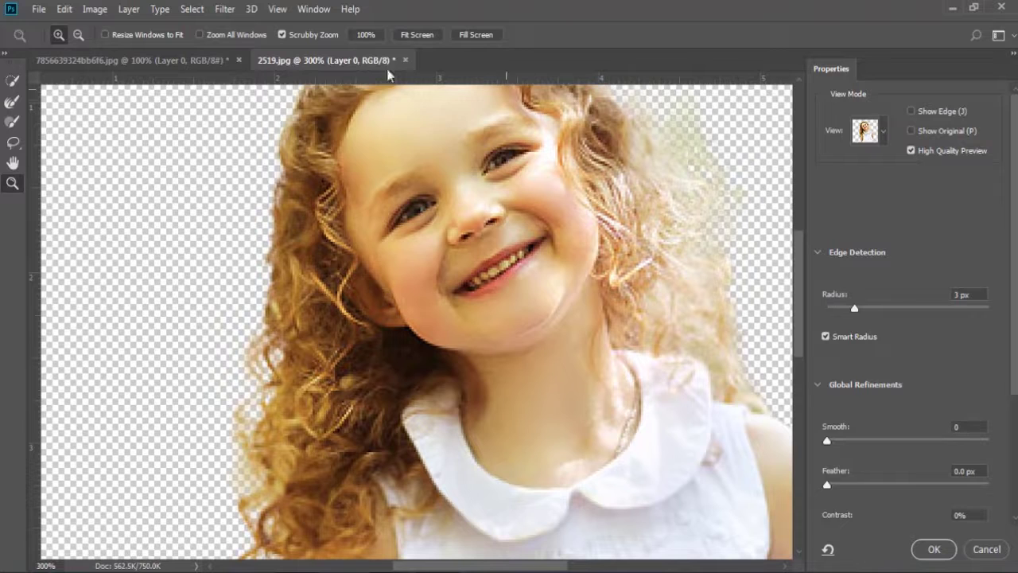
double_click(13, 163)
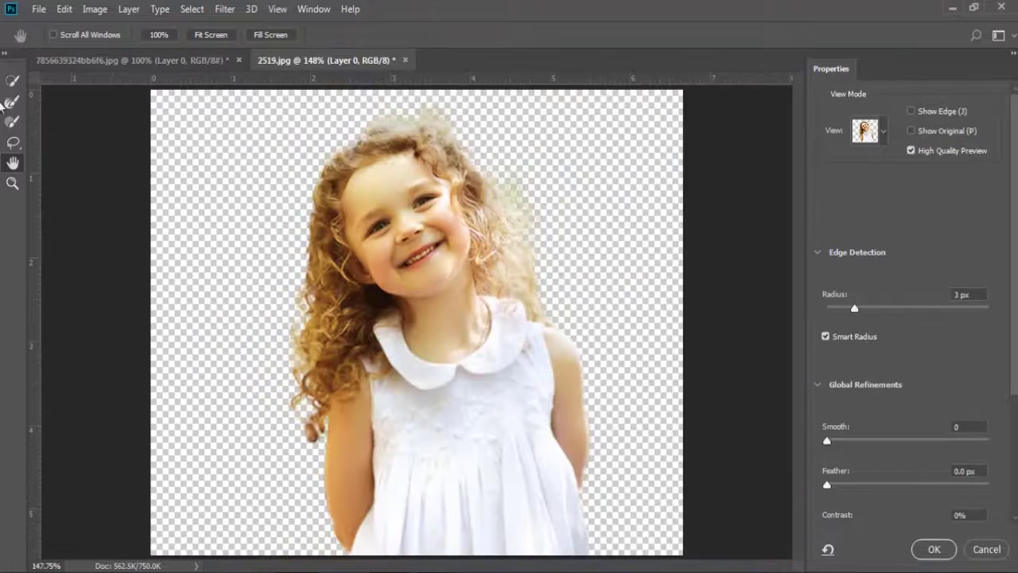
Step: Set Smooth to 14 and Feather to 2.3 px, then apply the refinement to a new masked layer copy
click(13, 101)
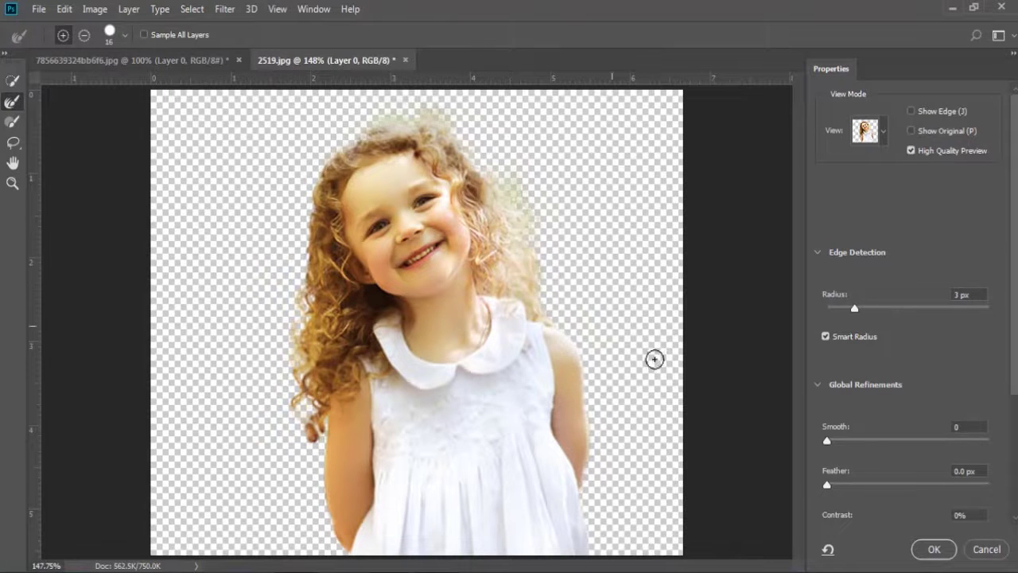
drag(830, 444, 846, 439)
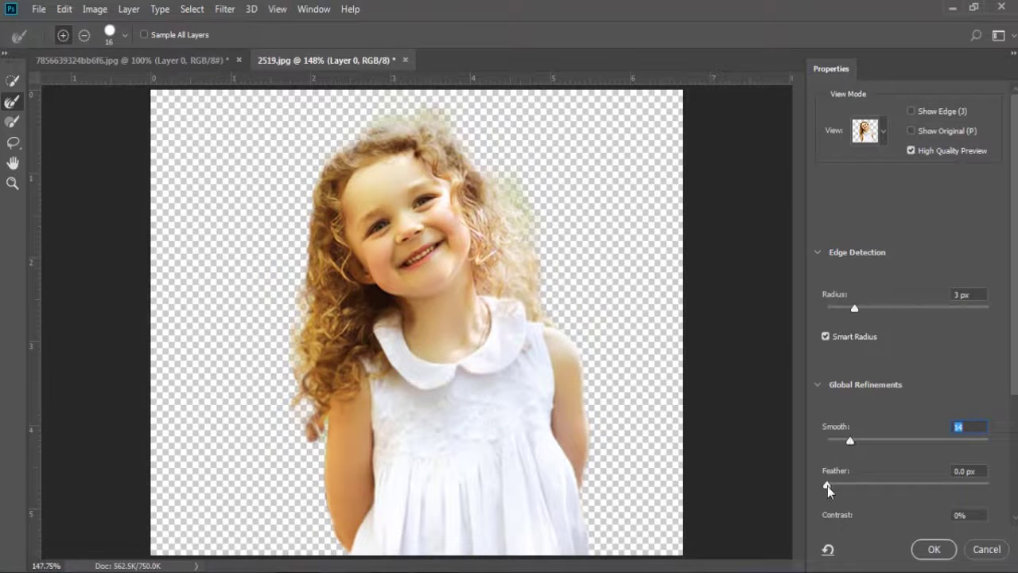
mouse_move(827, 486)
mouse_down()
mouse_move(859, 482)
mouse_move(847, 487)
mouse_up()
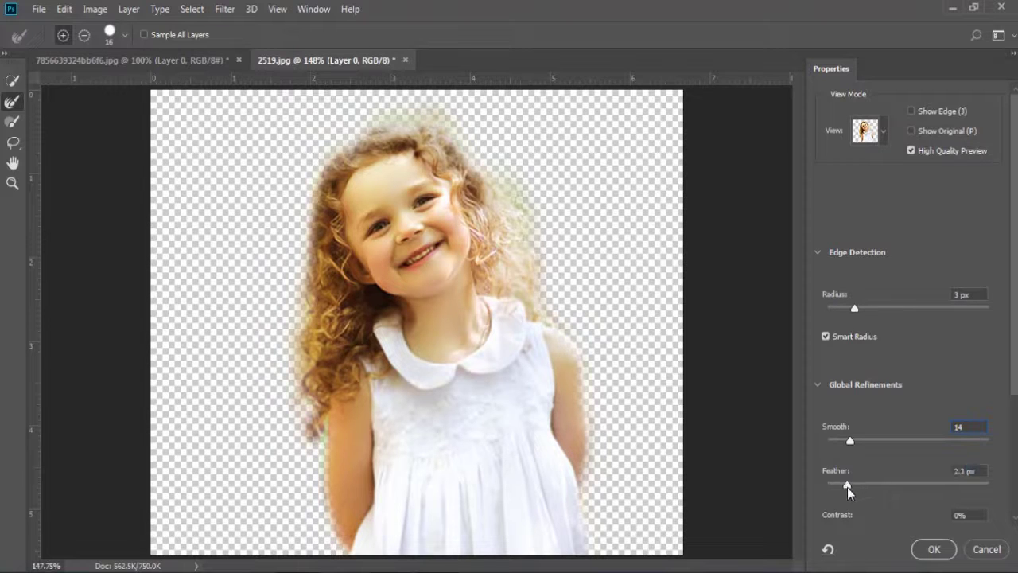
click(930, 550)
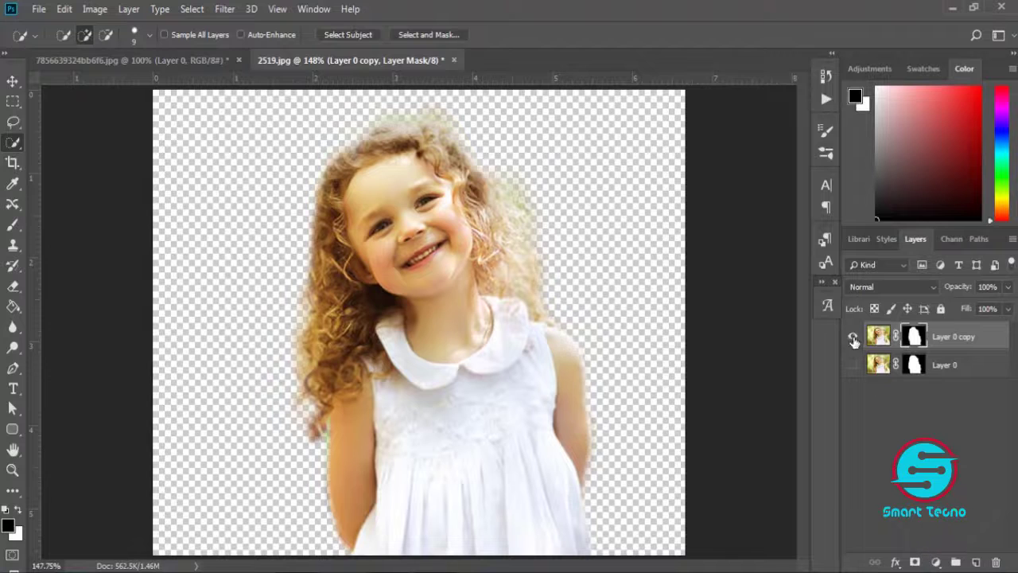
Step: Hide Layer 0 copy and show the original Layer 0 to compare the hair edges
click(853, 338)
click(853, 366)
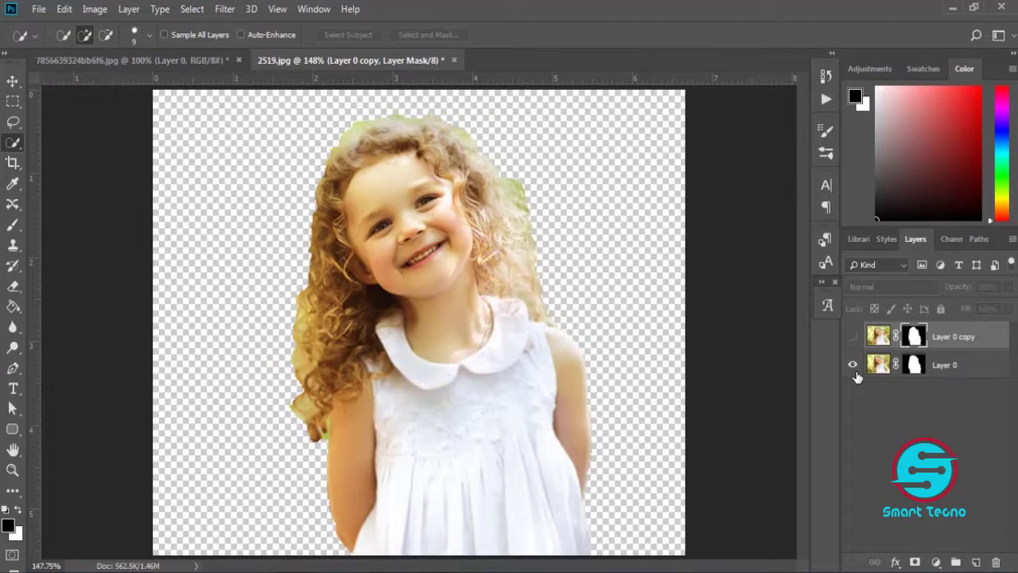
Step: Hide the original Layer 0 and show the refined Layer 0 copy again
click(853, 366)
click(853, 338)
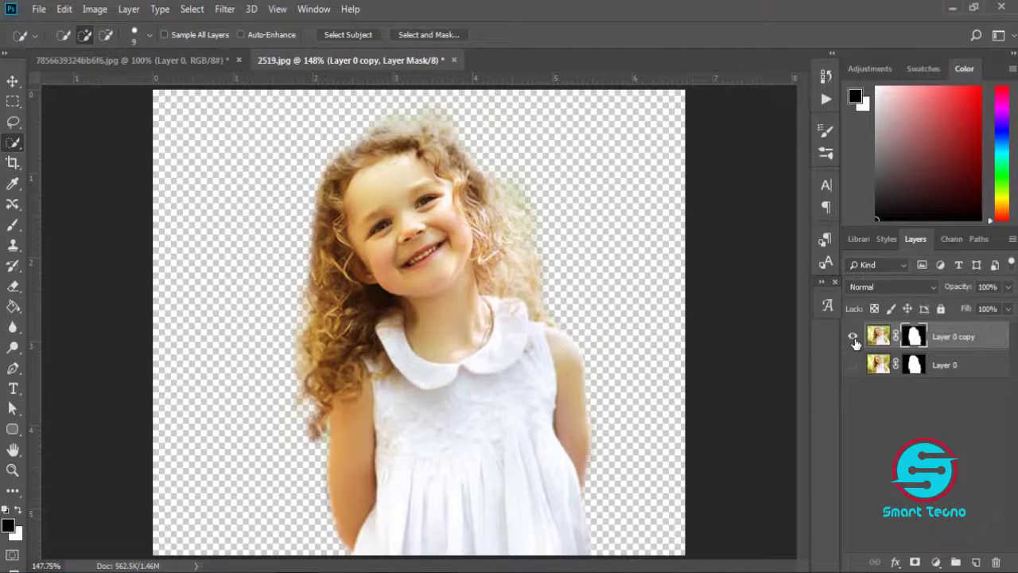
Step: Copy a full-height rectangular section from the middle of the forest image into the 2519.jpg document as a new layer
click(164, 62)
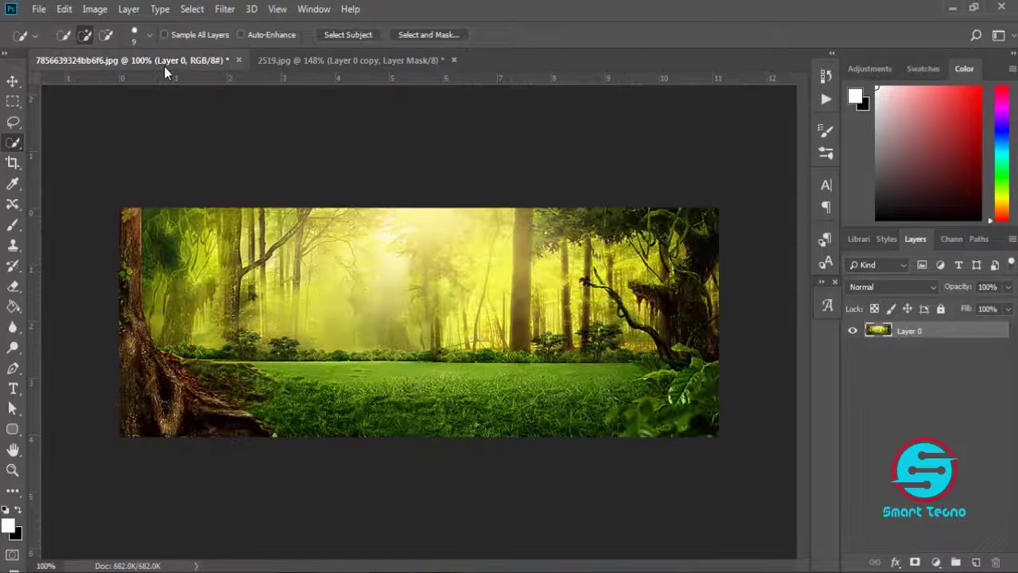
click(12, 101)
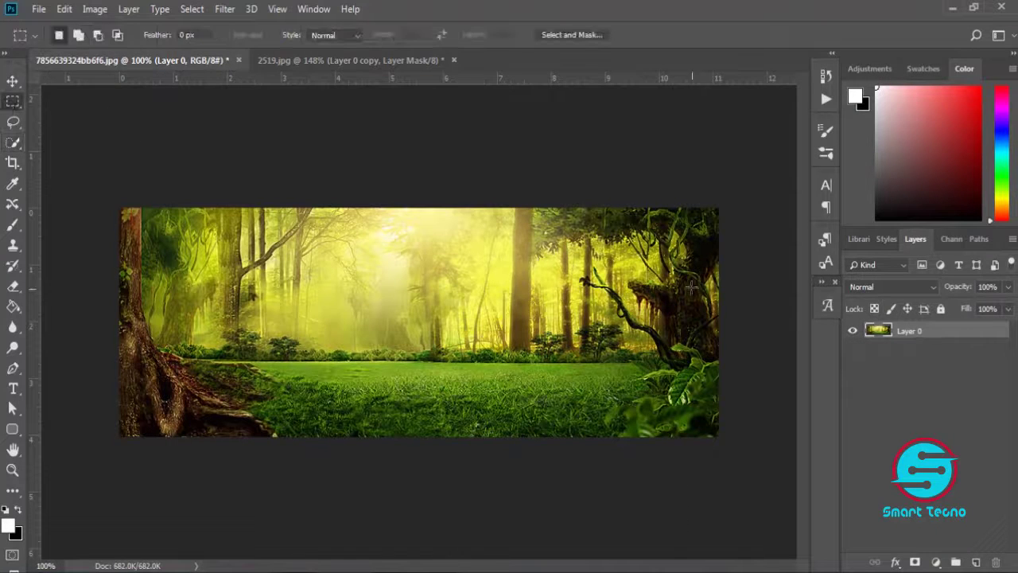
drag(627, 204, 263, 447)
click(13, 80)
drag(324, 284, 338, 316)
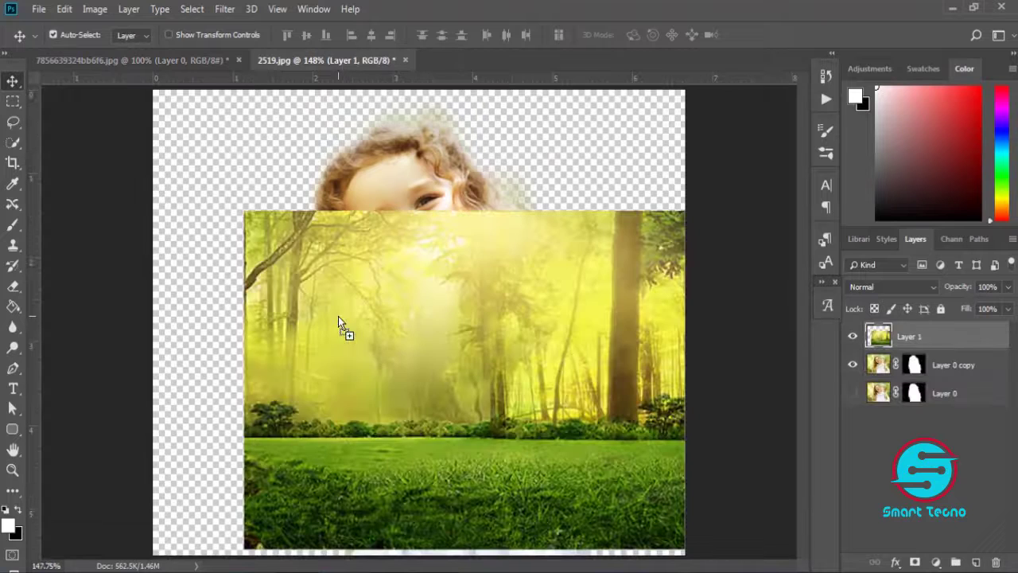
Step: Align the forest layer with the canvas, scale it to about 146% to fill it, and place it beneath Layer 0 copy
drag(491, 414, 401, 346)
key(ctrl+t)
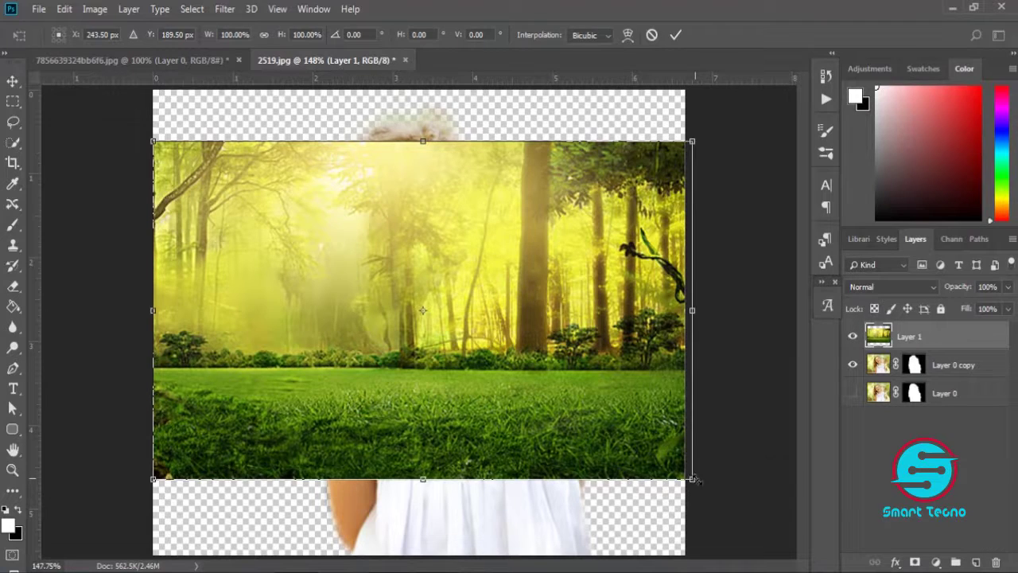
drag(691, 479, 821, 552)
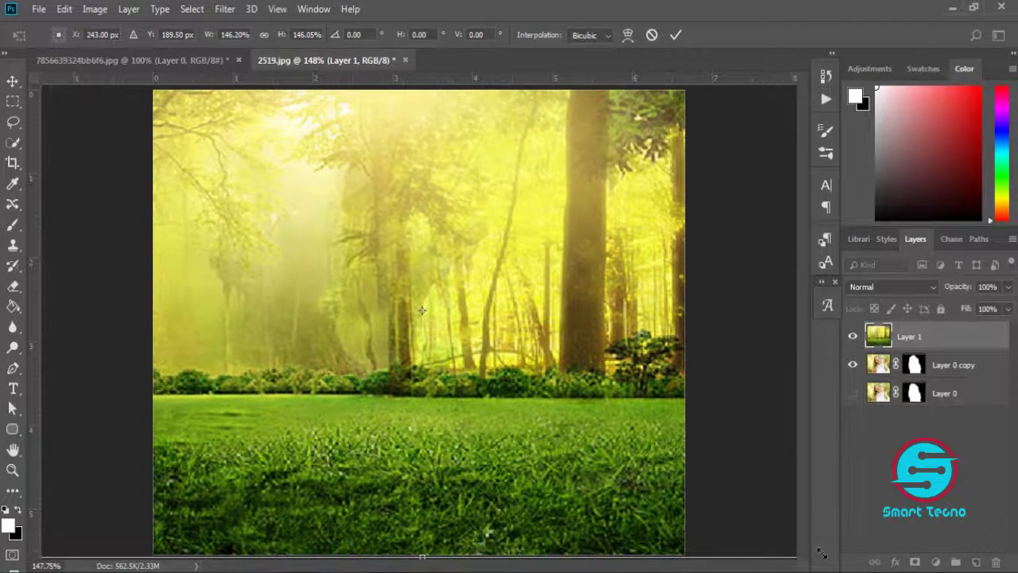
key(Return)
drag(954, 342, 952, 365)
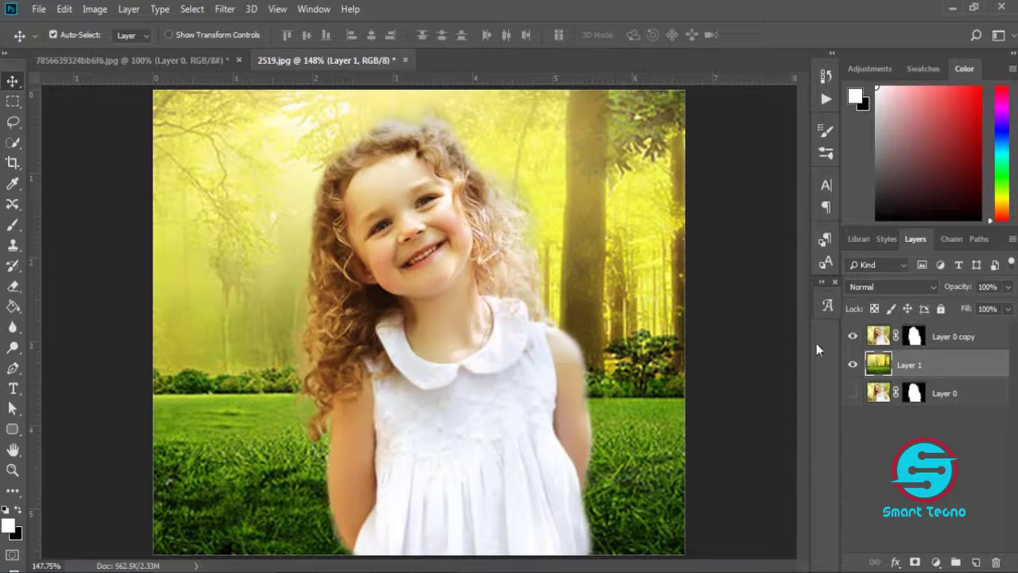
Step: Apply a Gaussian Blur with a 0.7 pixel radius to the forest background on Layer 1
click(222, 13)
mouse_move(352, 189)
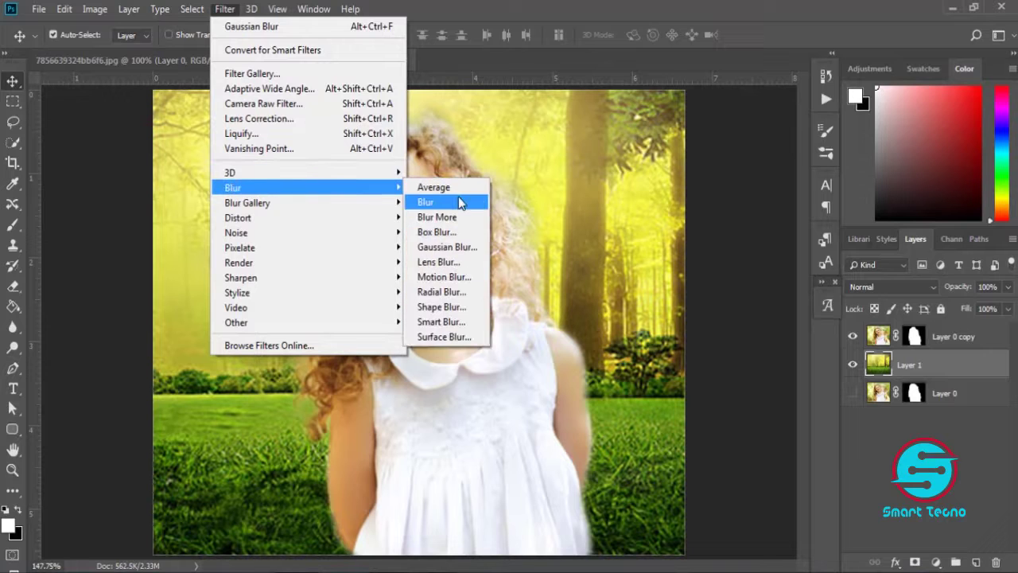
click(449, 246)
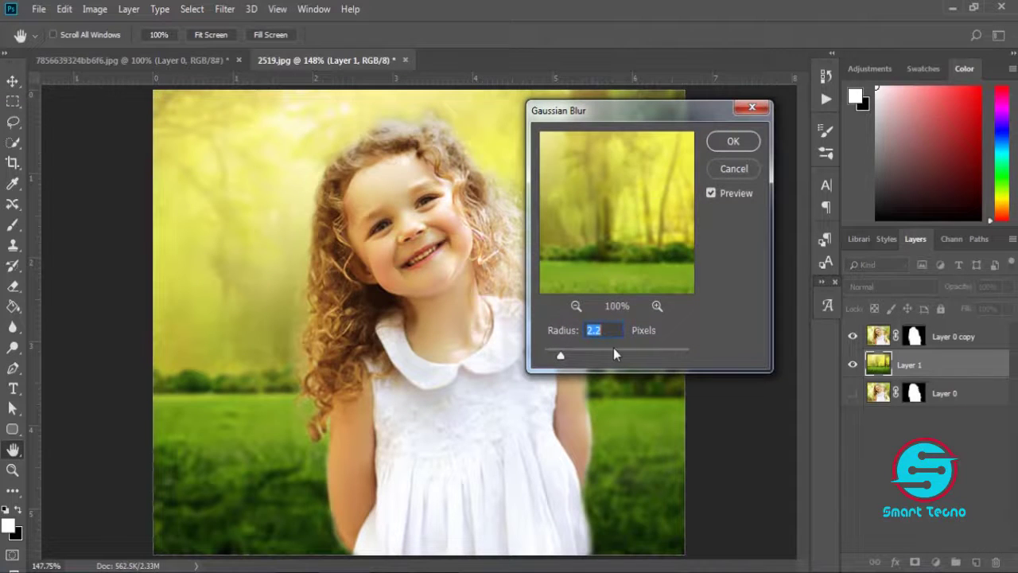
drag(560, 354, 549, 356)
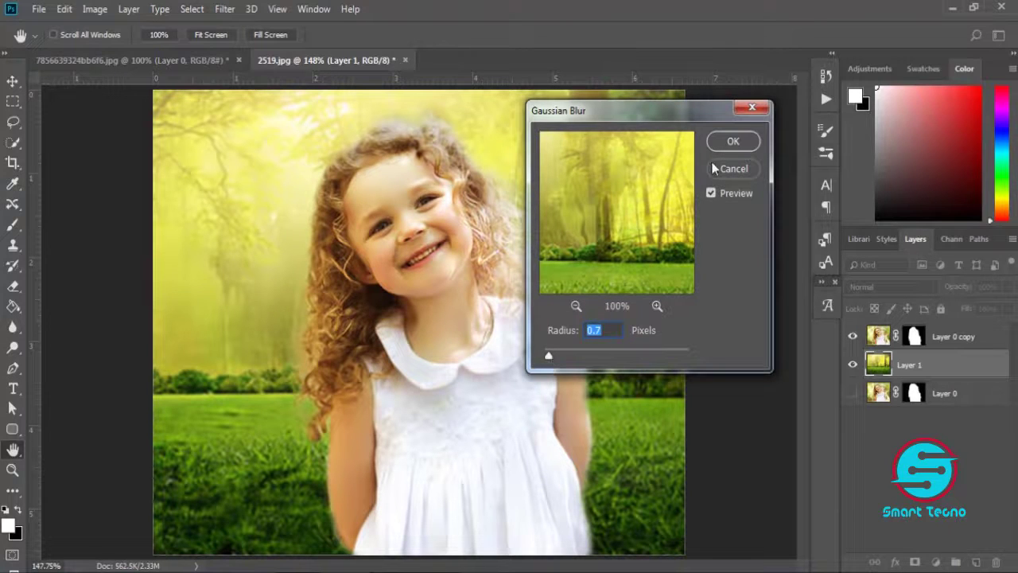
click(732, 141)
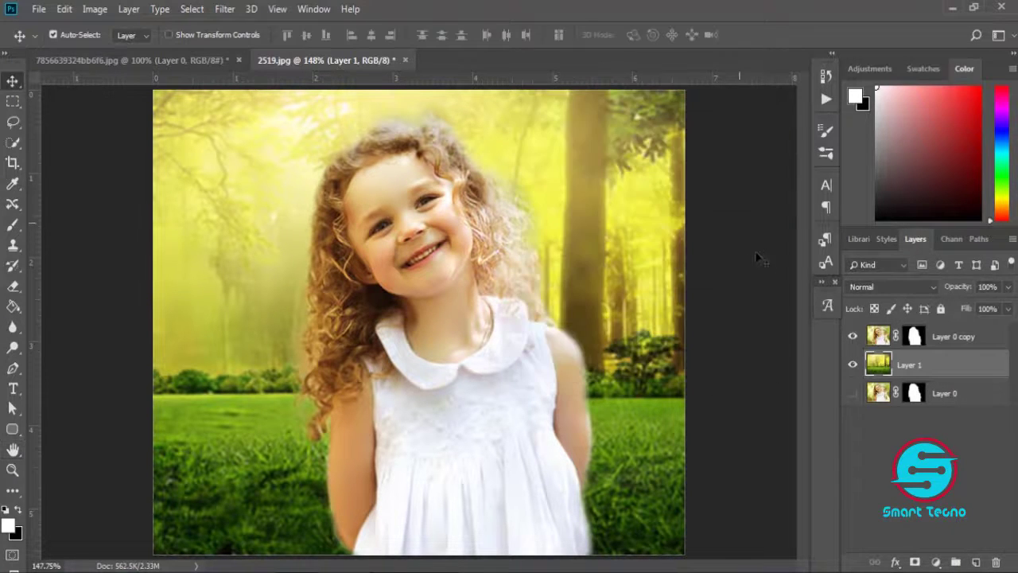
Step: Adjust Layer 0 copy to Hue -1, Saturation +13 and Lightness -1, and shift the girl slightly left over the forest
click(878, 341)
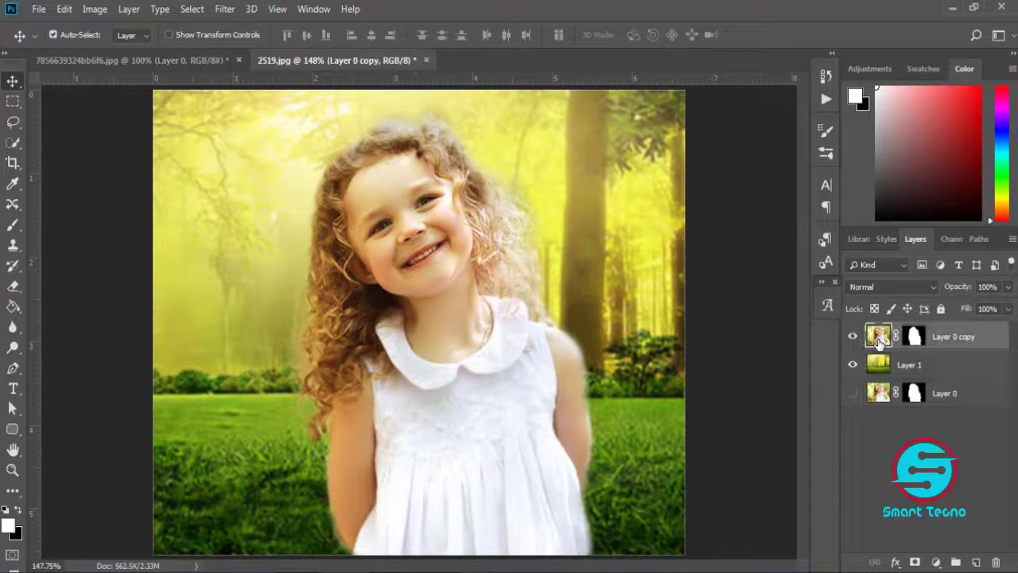
click(93, 10)
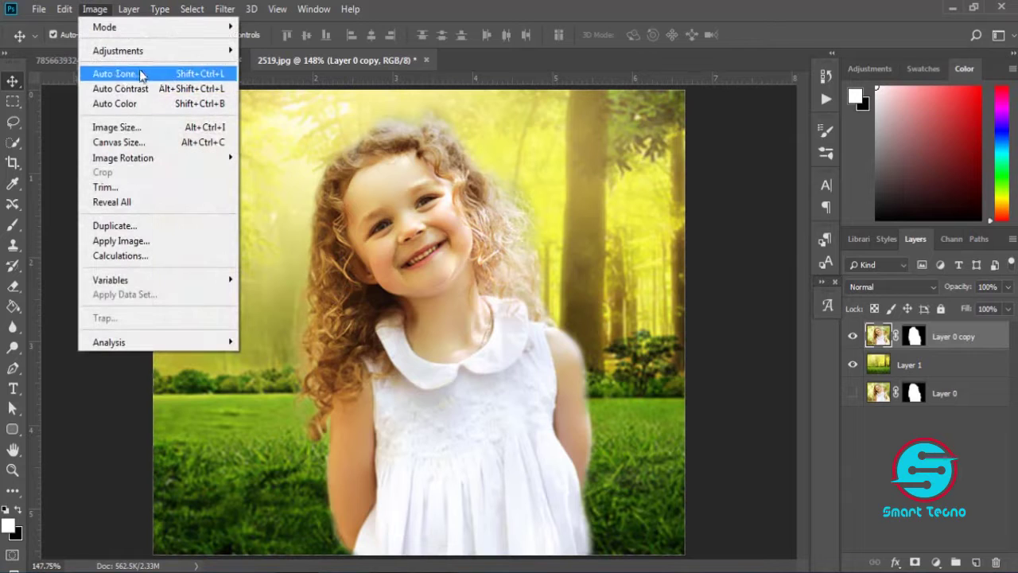
mouse_move(140, 51)
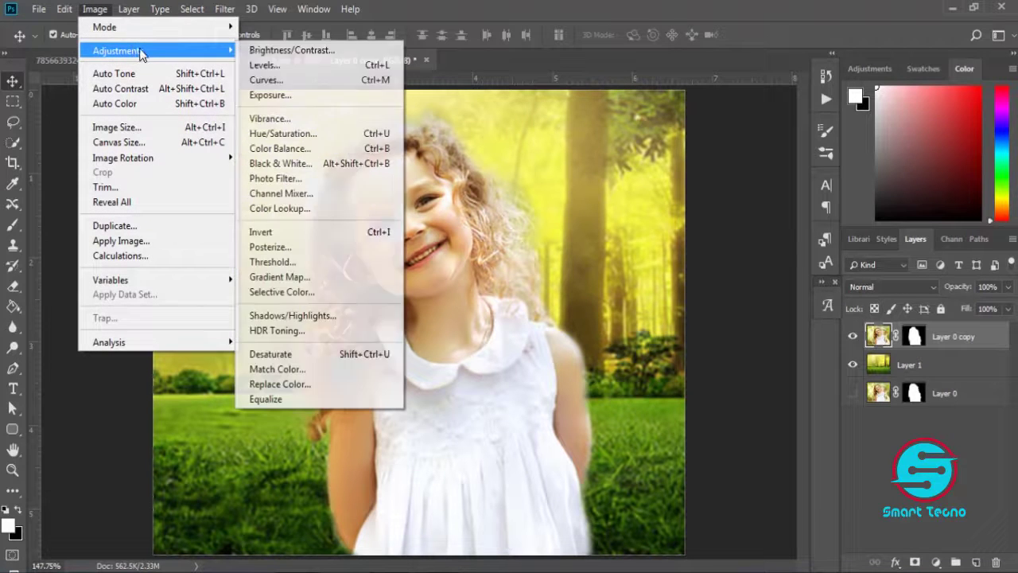
click(378, 134)
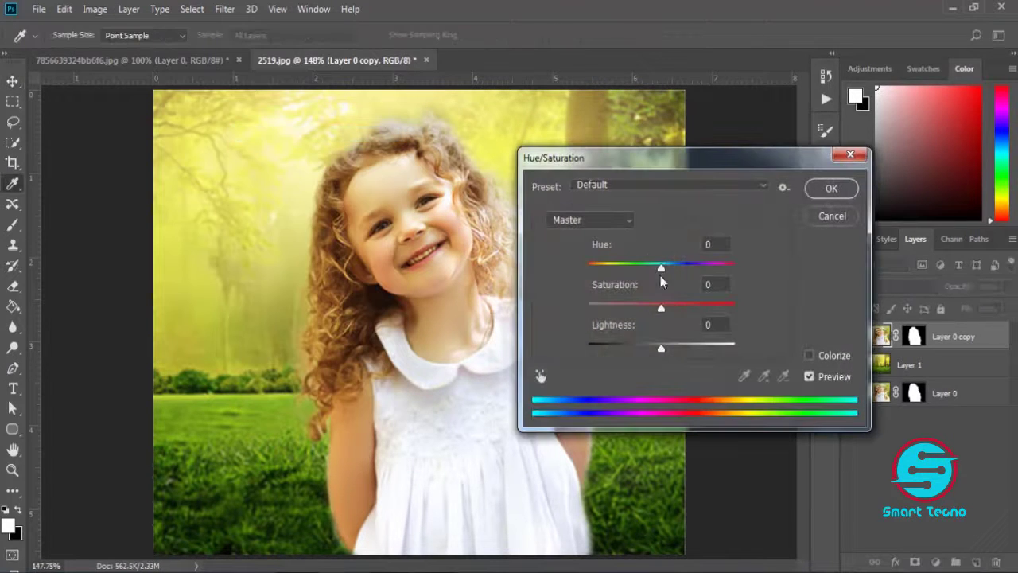
mouse_move(660, 270)
mouse_down()
mouse_move(670, 267)
mouse_move(661, 270)
mouse_up()
drag(661, 306, 666, 309)
drag(667, 347, 660, 348)
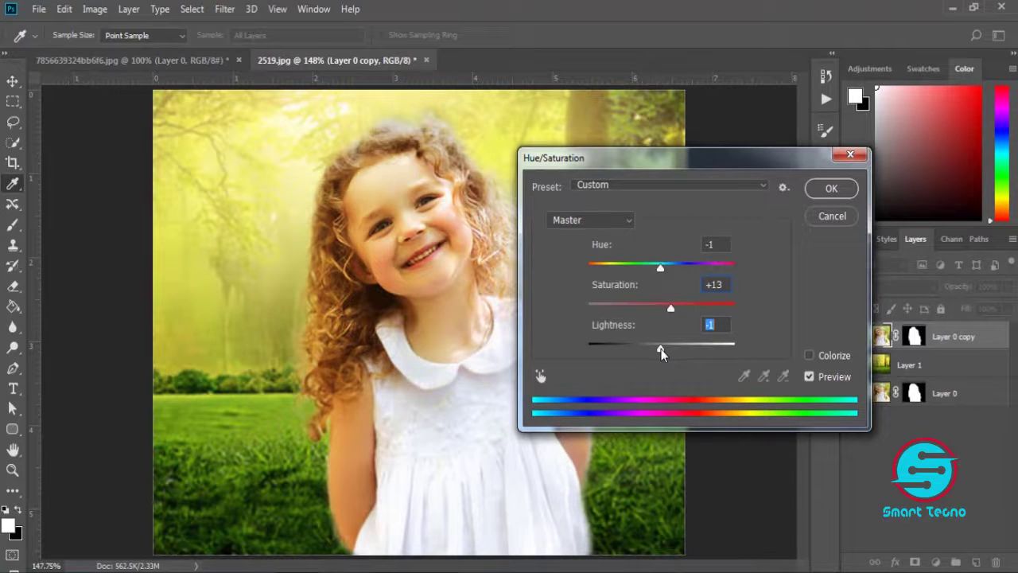
click(820, 190)
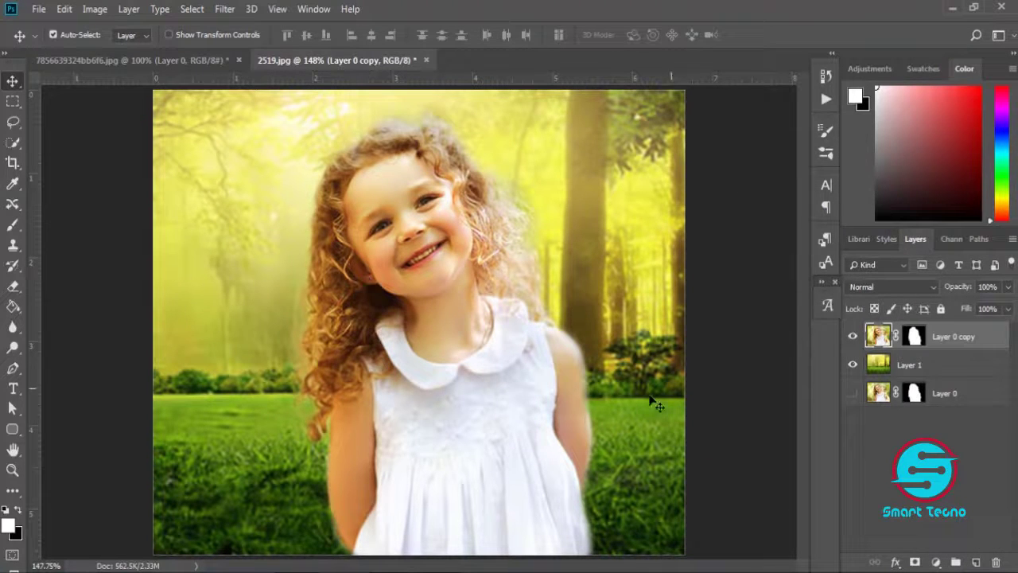
drag(474, 452, 448, 451)
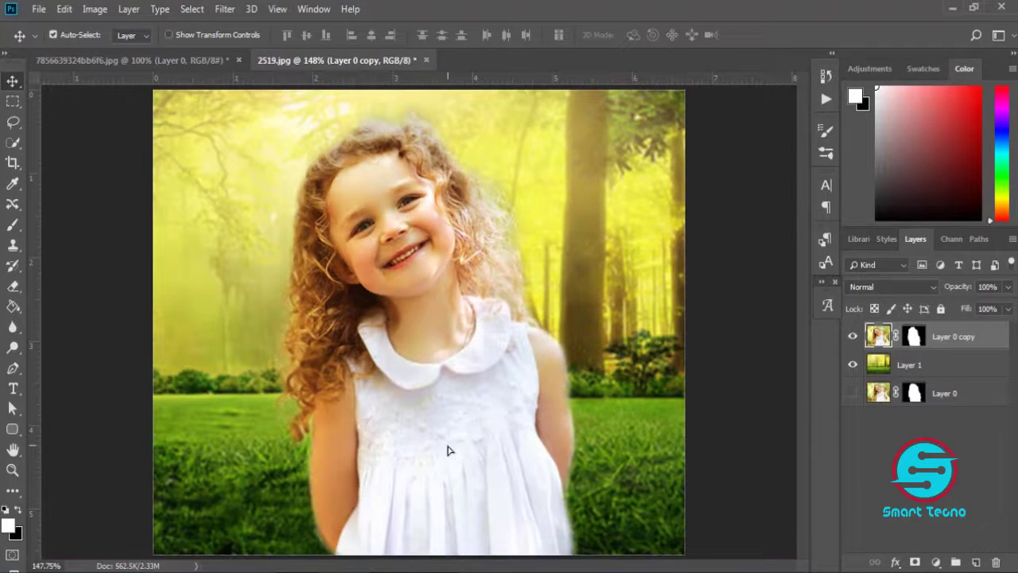